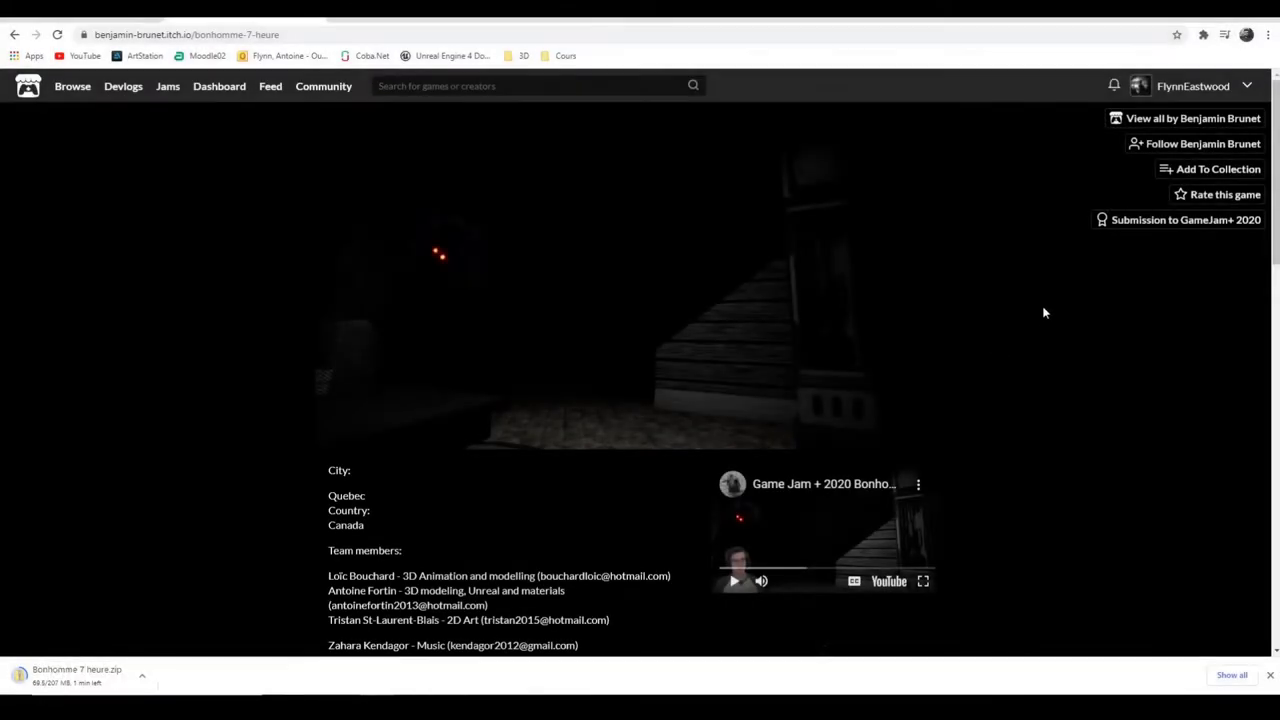
Browse the enlarged gameplay screenshots, including the grandfather clock shot, then close the viewer
scroll(1074, 272, down, 5)
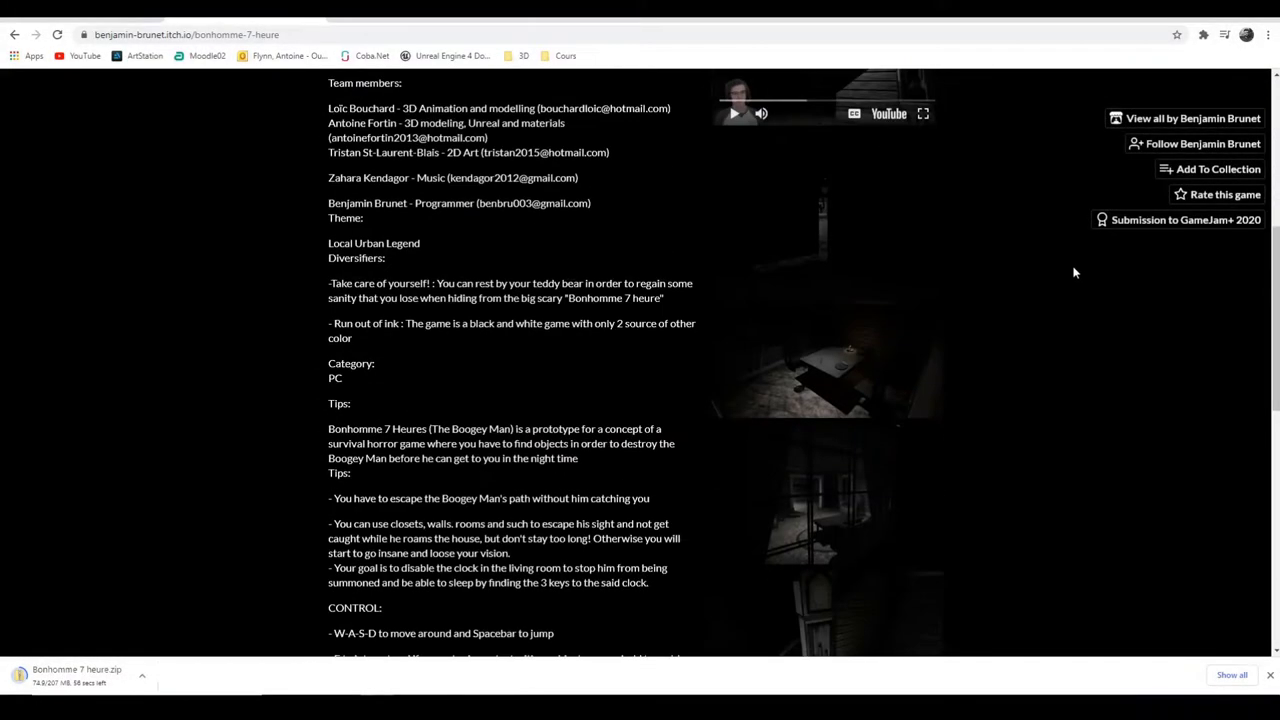
scroll(1073, 272, down, 5)
scroll(1061, 303, up, 3)
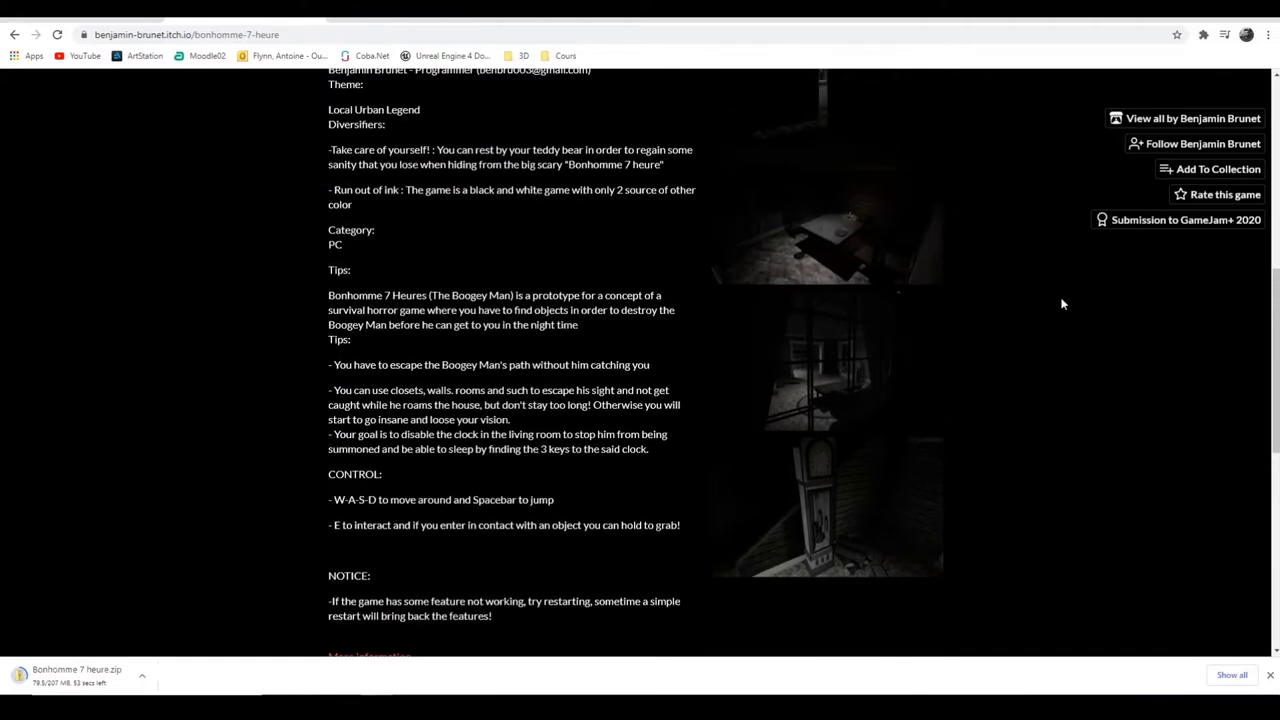
click(892, 247)
click(1095, 366)
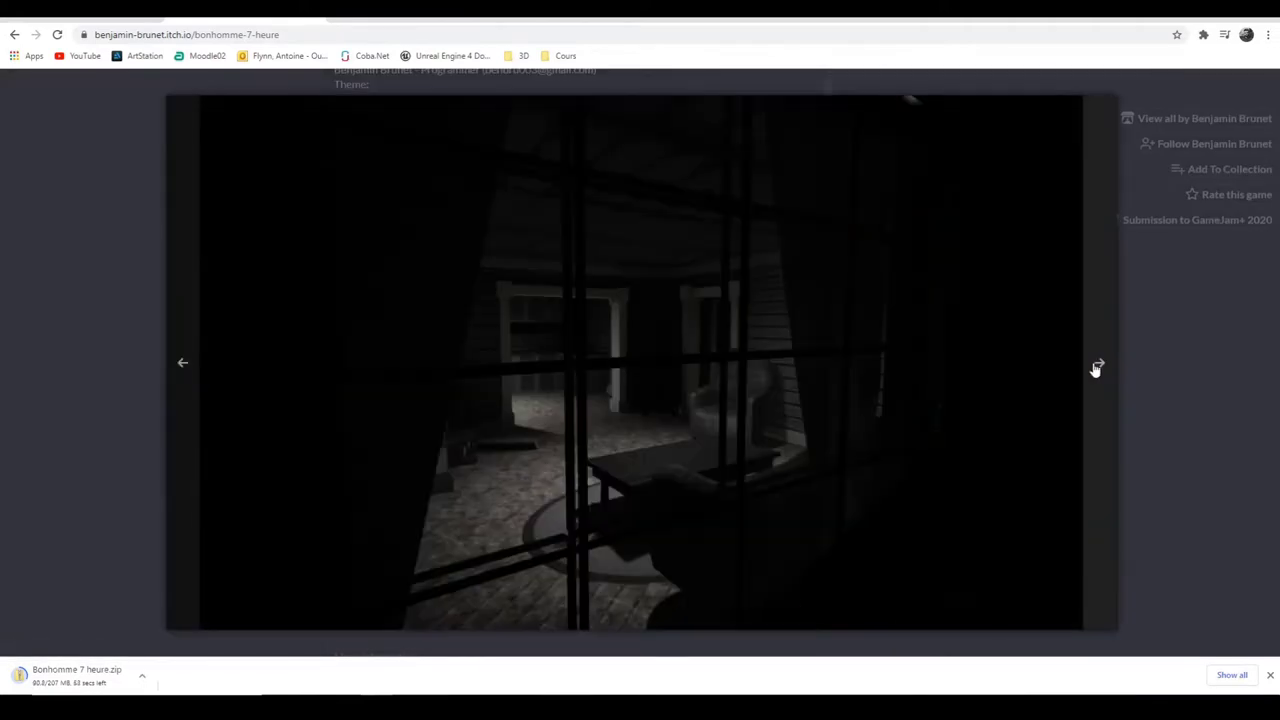
click(1099, 368)
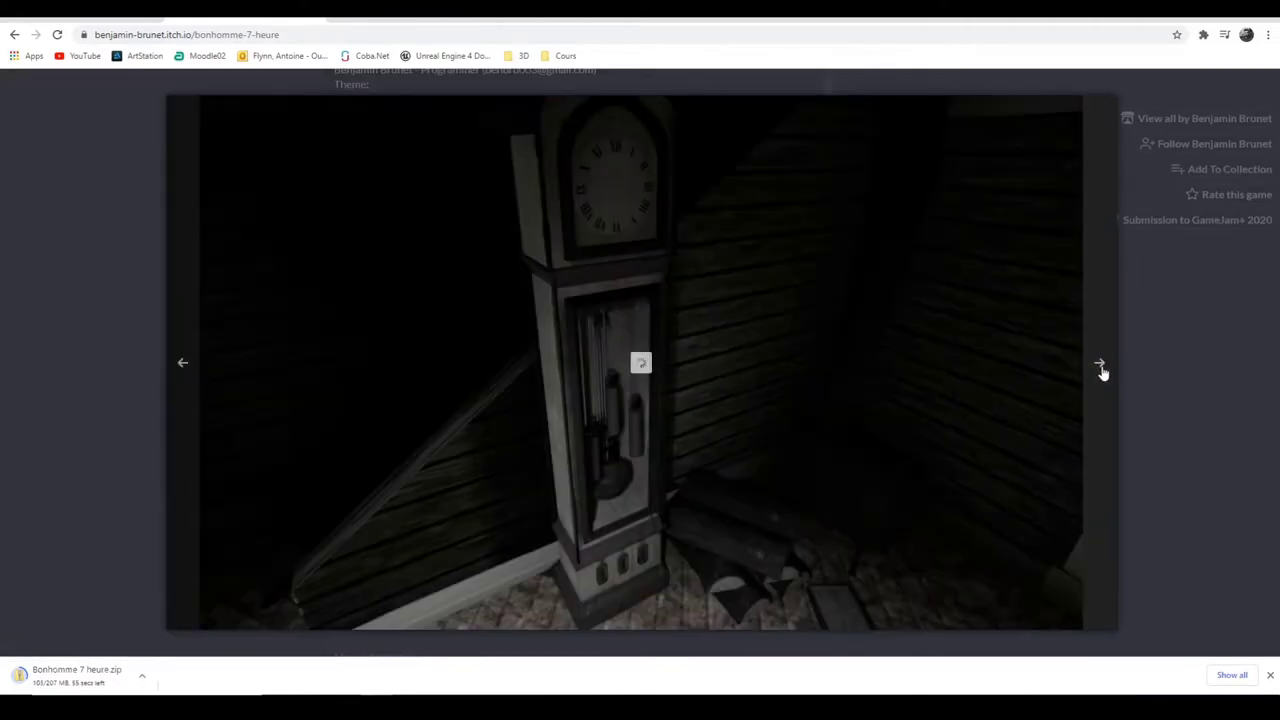
click(1101, 378)
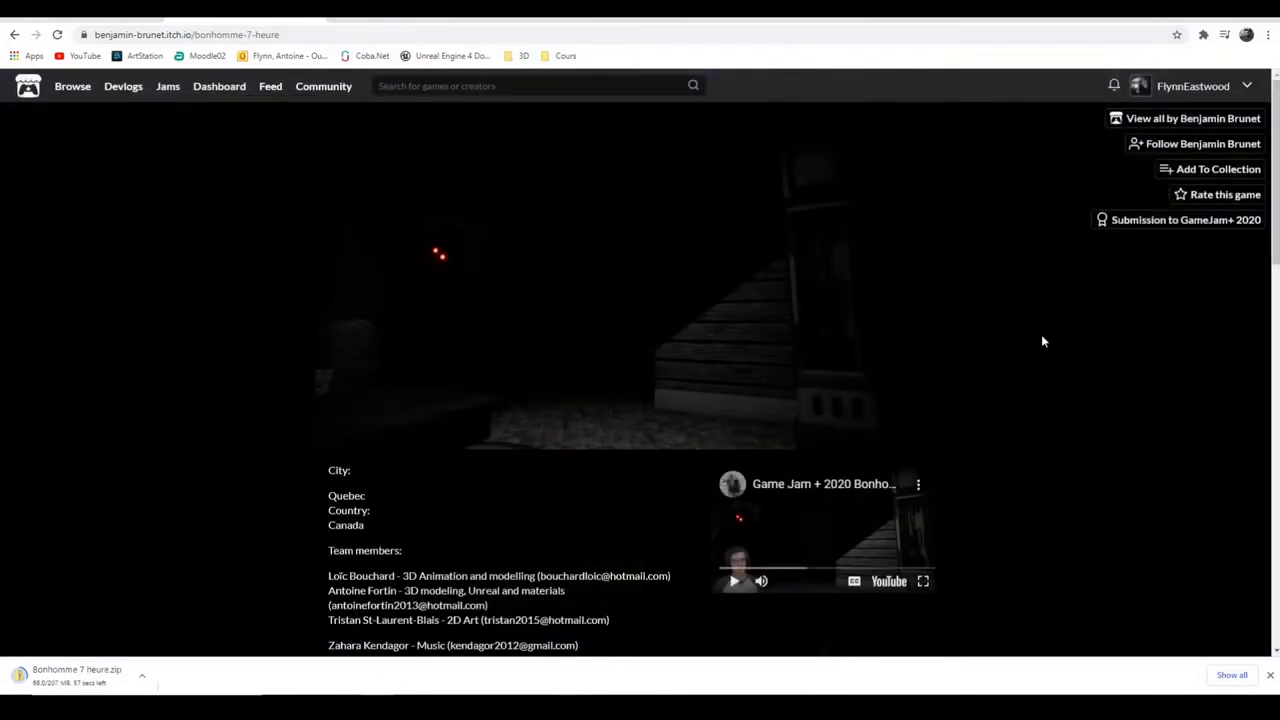
Start a new game of Le Bonhomme 7 Heure from the title screen
scroll(1073, 272, down, 8)
scroll(1072, 266, up, 3)
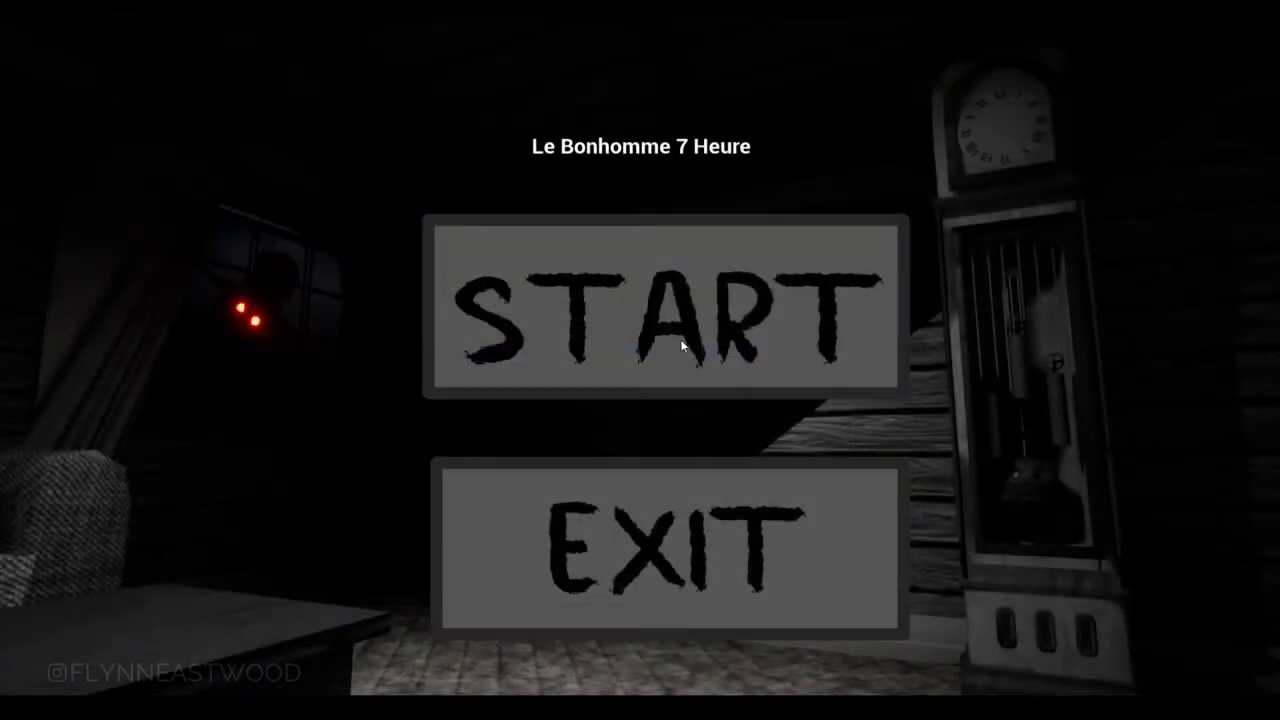
click(678, 338)
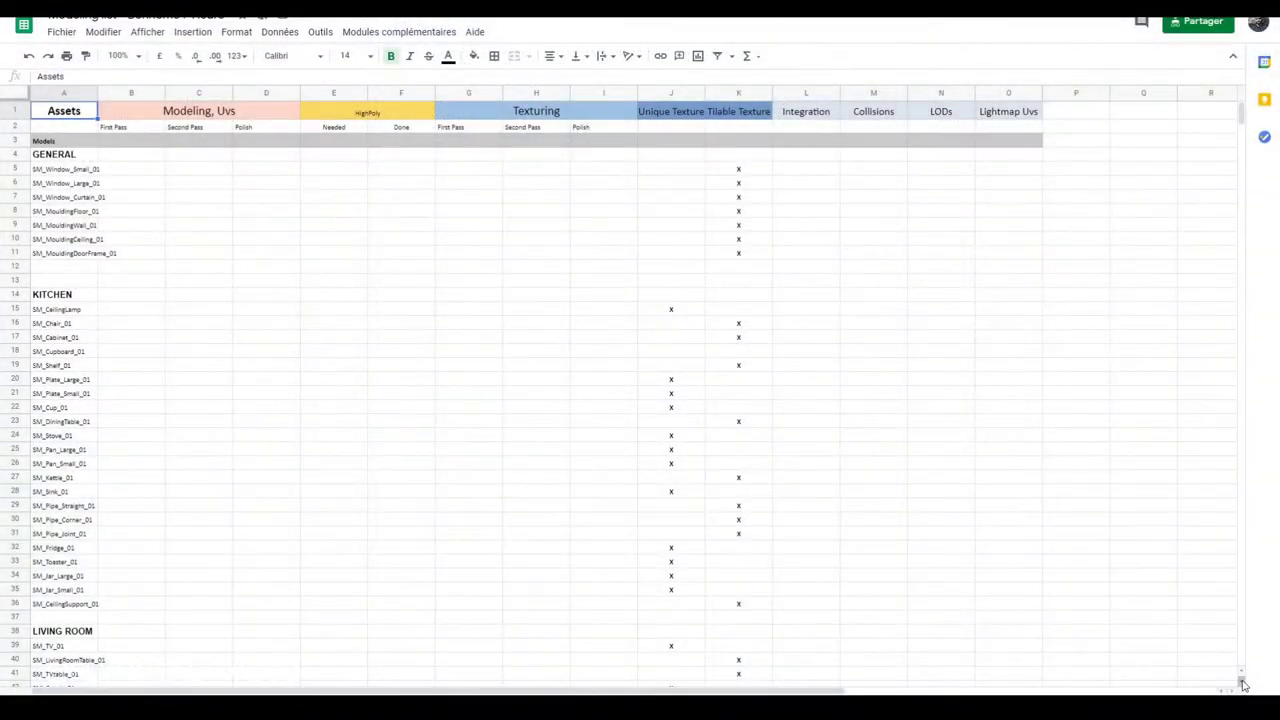
click(1242, 681)
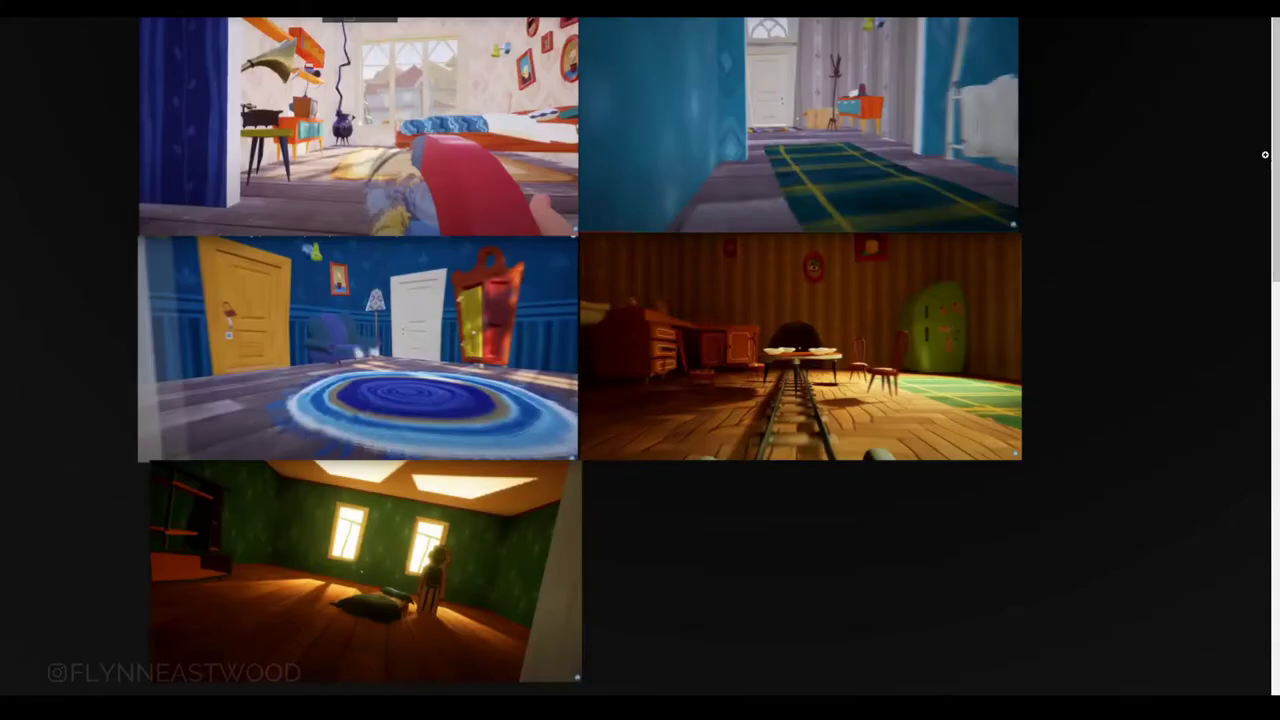
scroll(640, 360, down, 7)
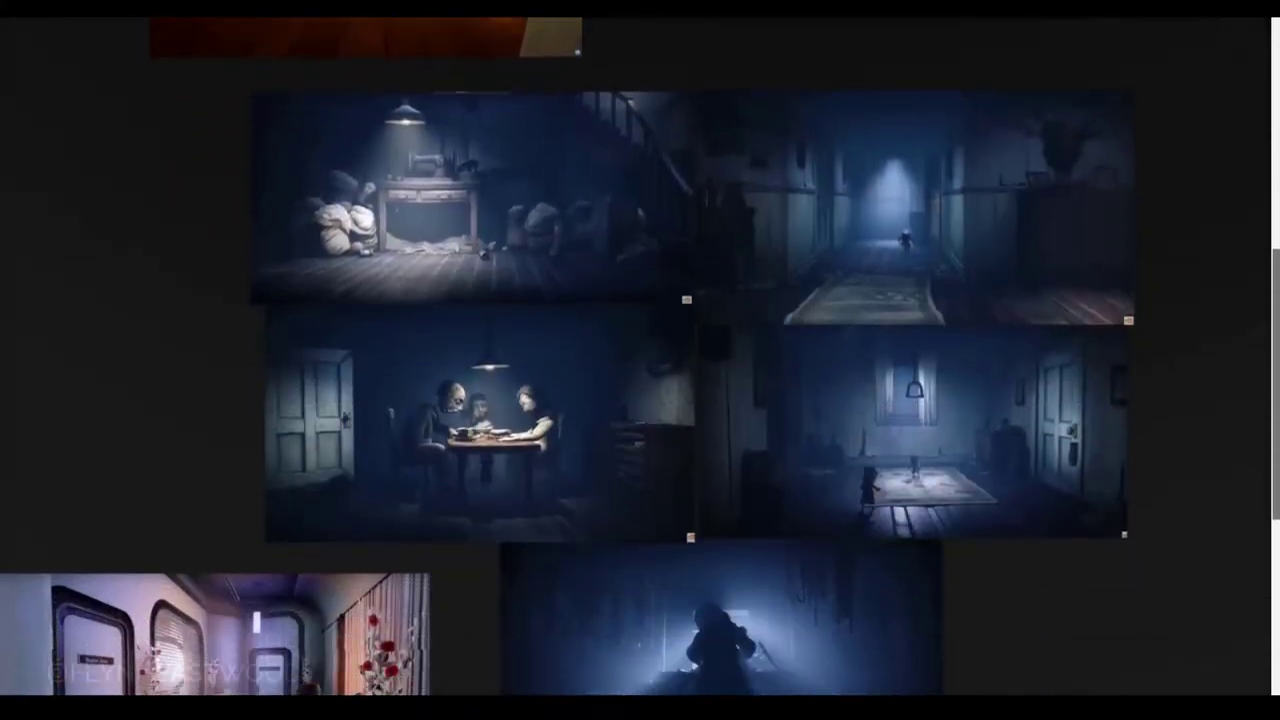
scroll(640, 360, down, 4)
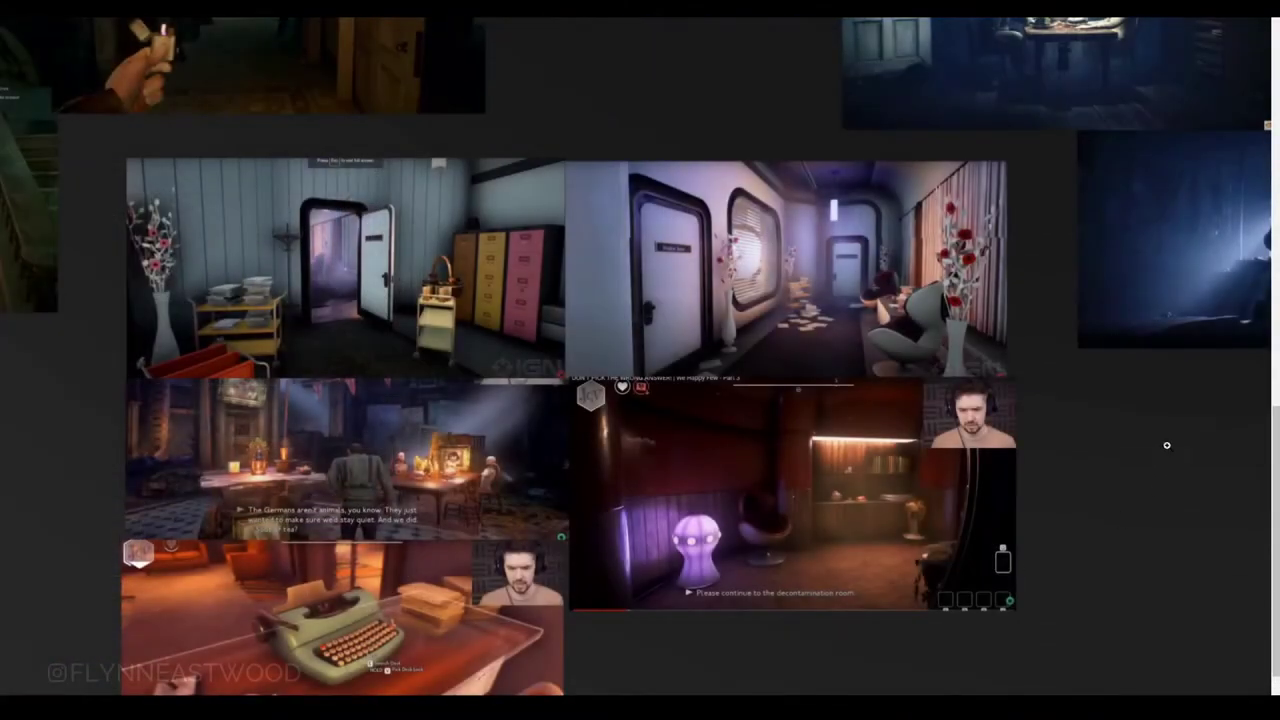
scroll(640, 360, down, 1)
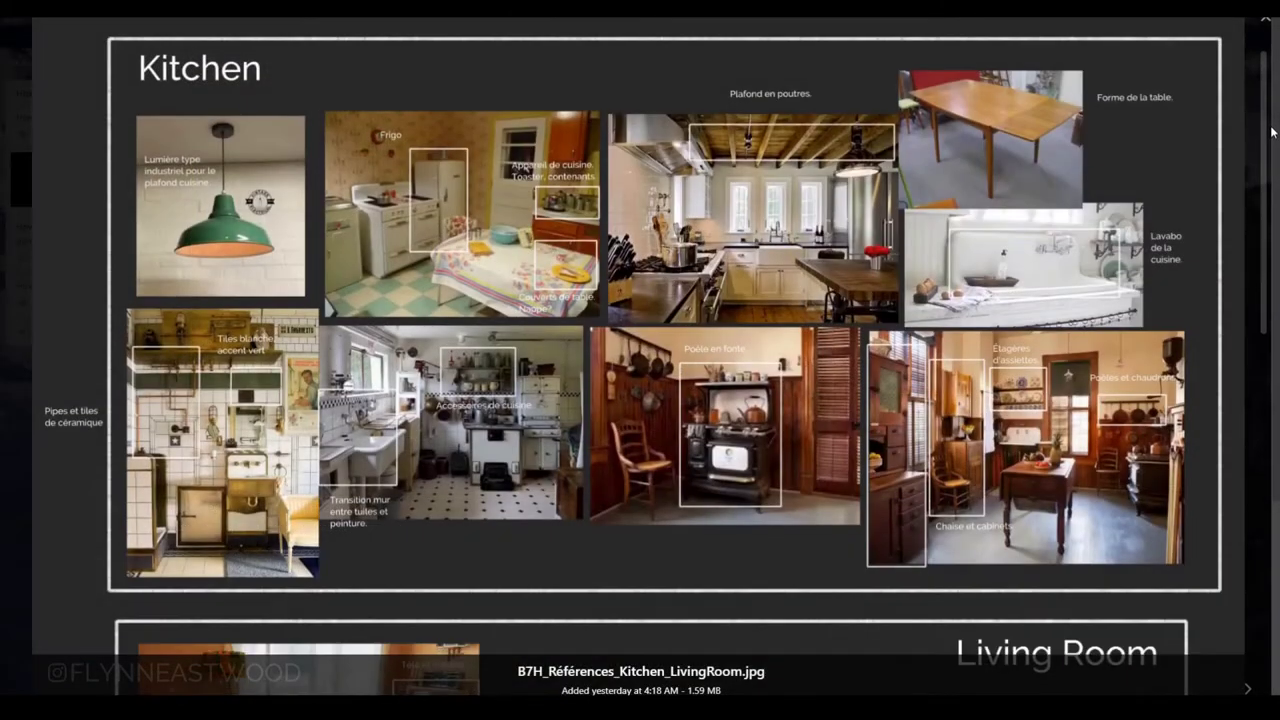
Scroll down the reference board to the Living Room references
scroll(1272, 130, down, 3)
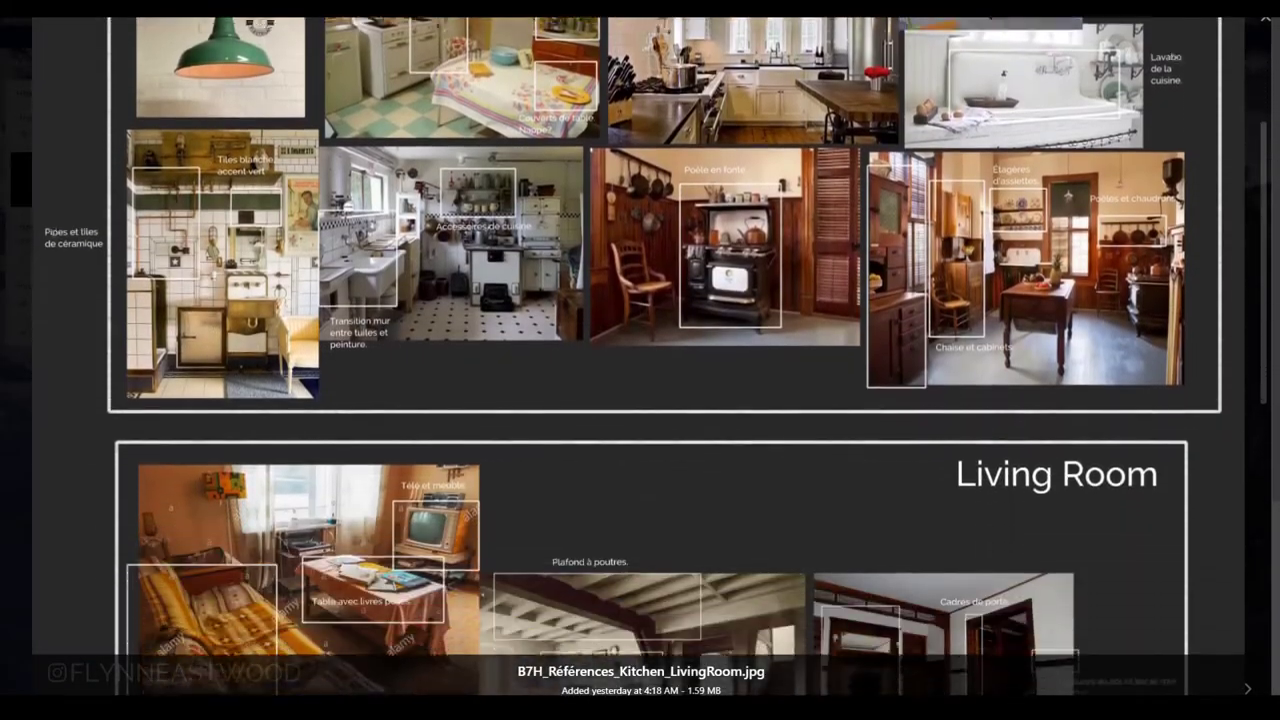
scroll(640, 357, down, 3)
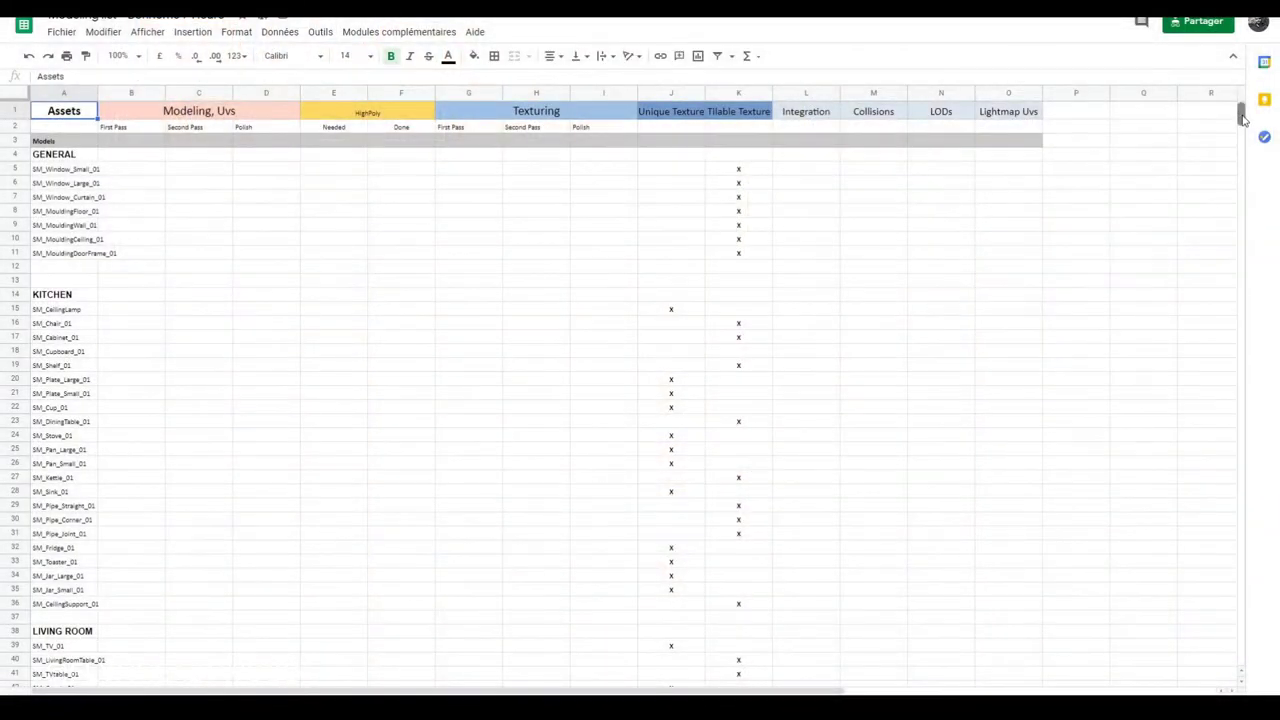
scroll(1243, 118, down, 1)
drag(1243, 118, 1243, 113)
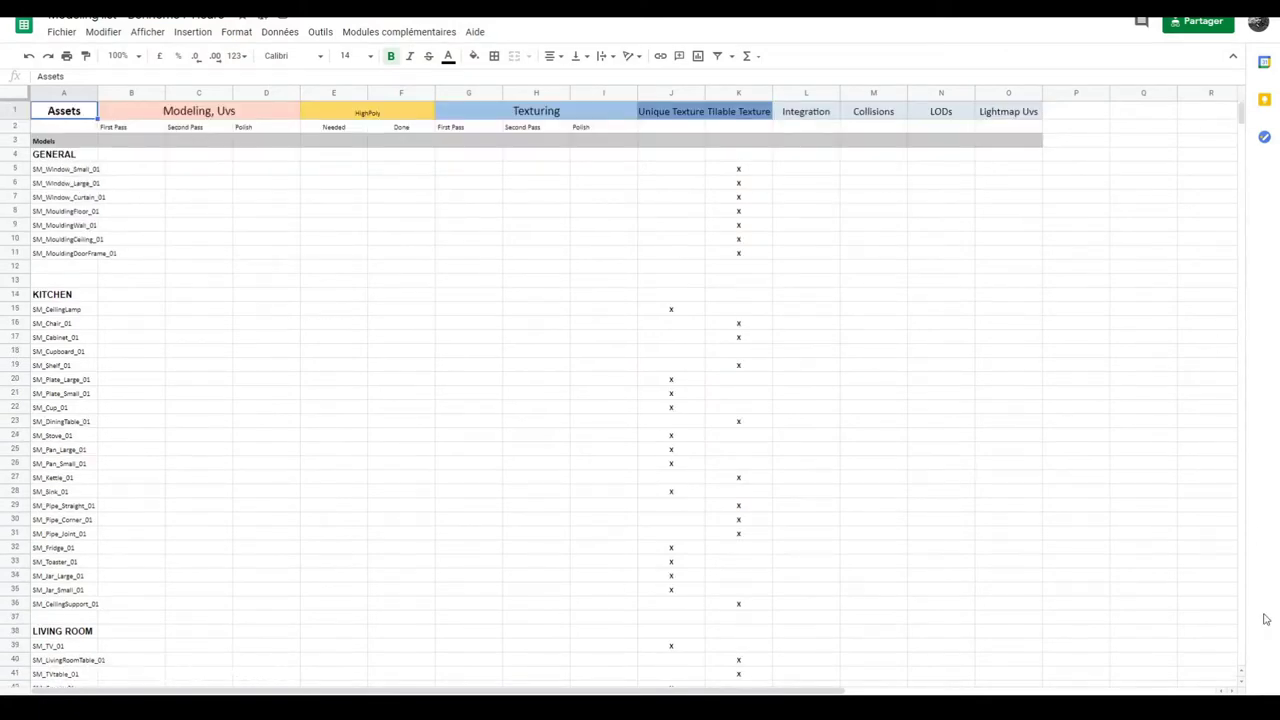
click(1243, 684)
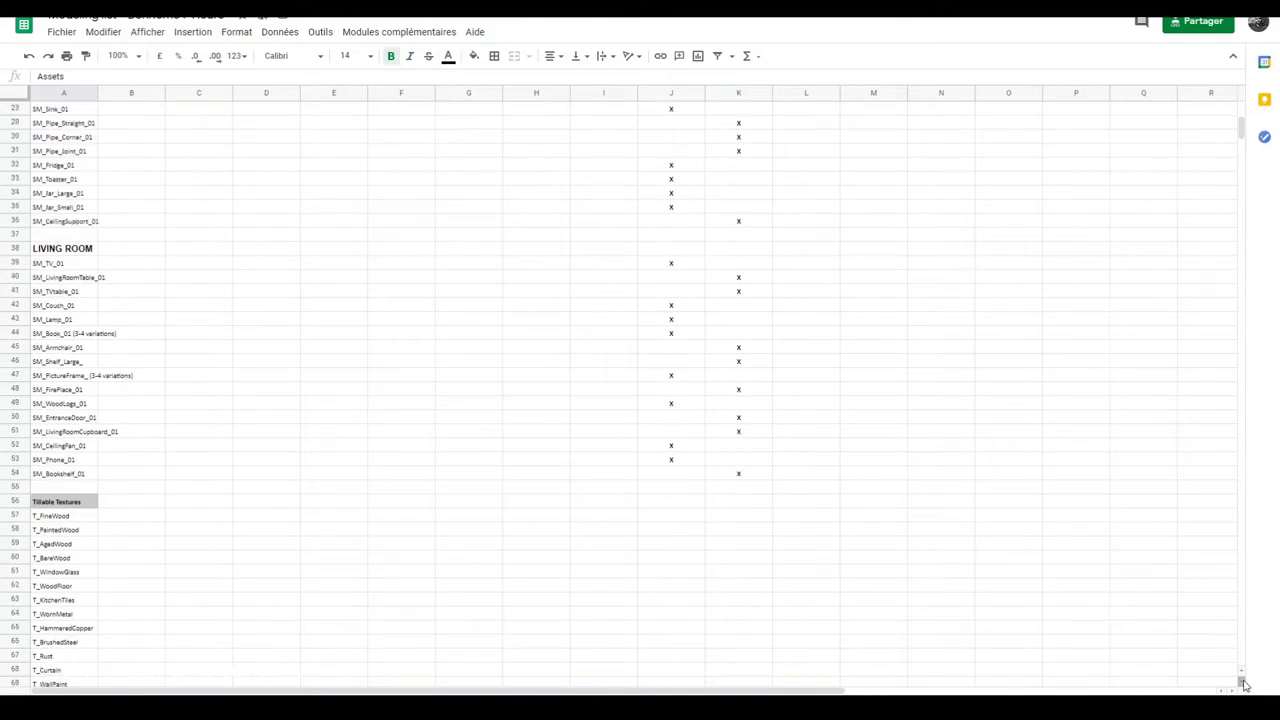
click(1243, 684)
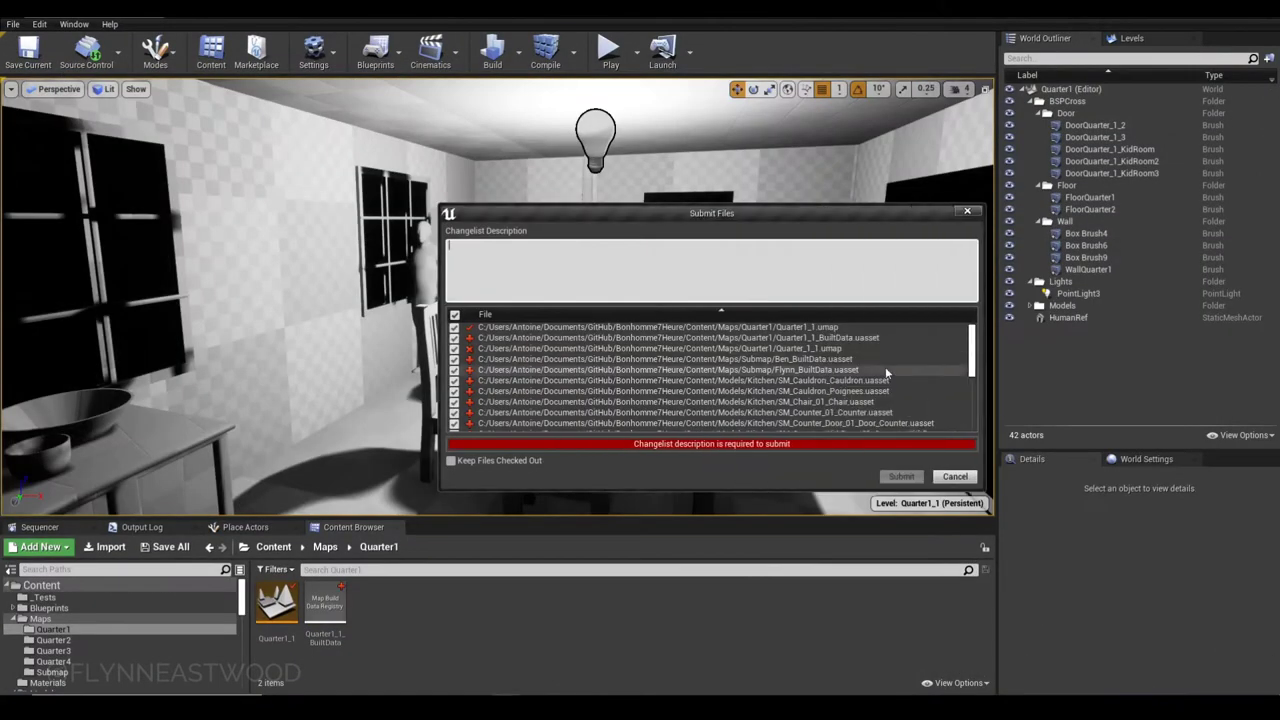
Write an 'Add…' changelist description and submit the checked kitchen files
click(590, 259)
text(Add)
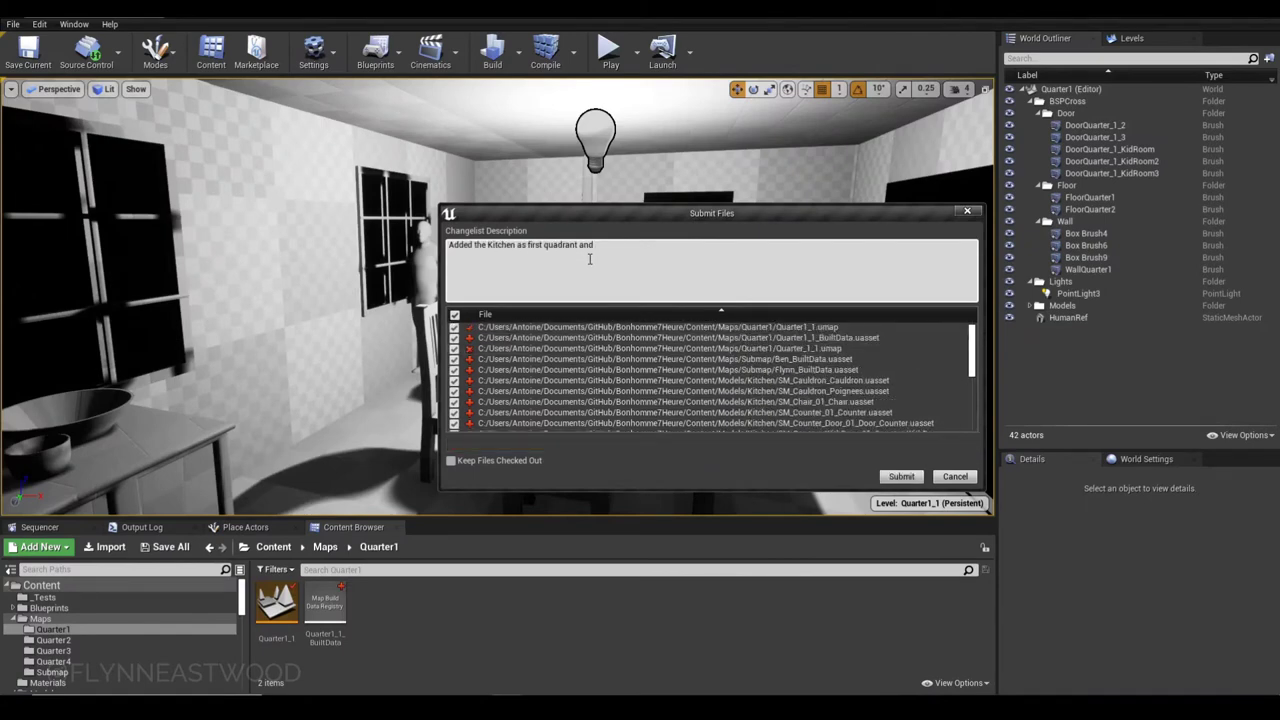
click(901, 476)
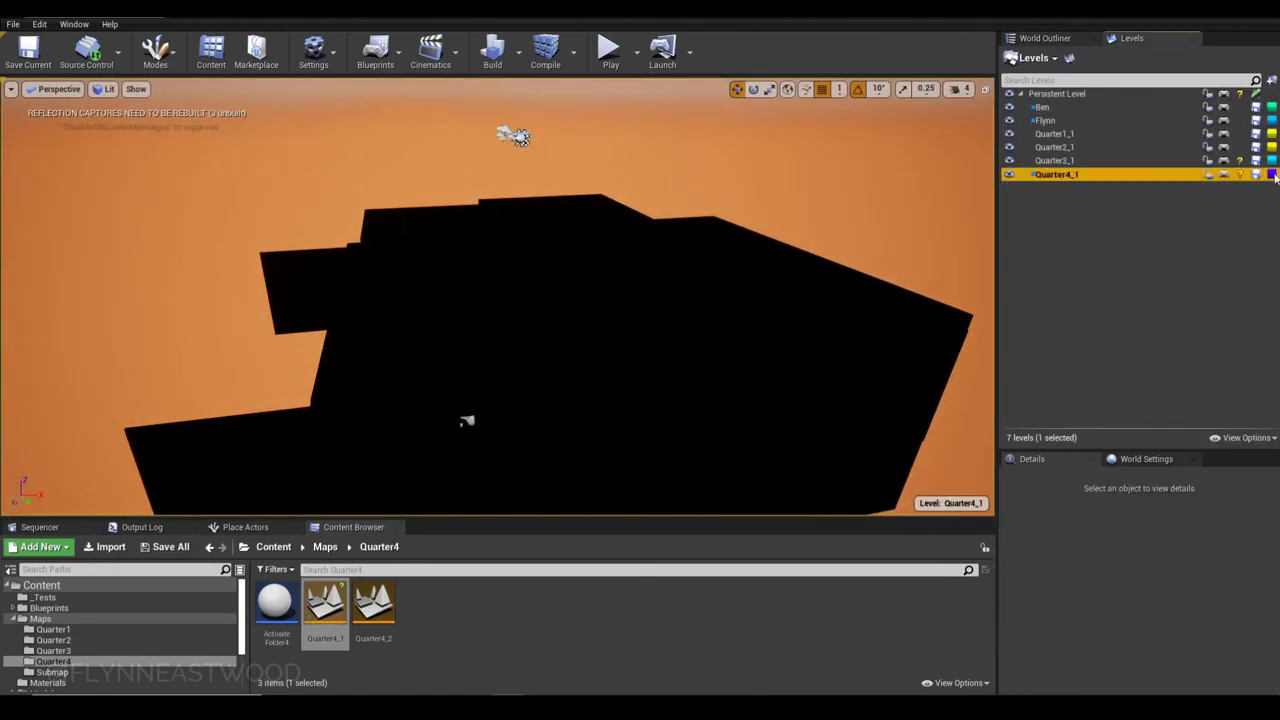
Check out Quarter4_1, play the master level, and eject from the character with F8
click(1272, 175)
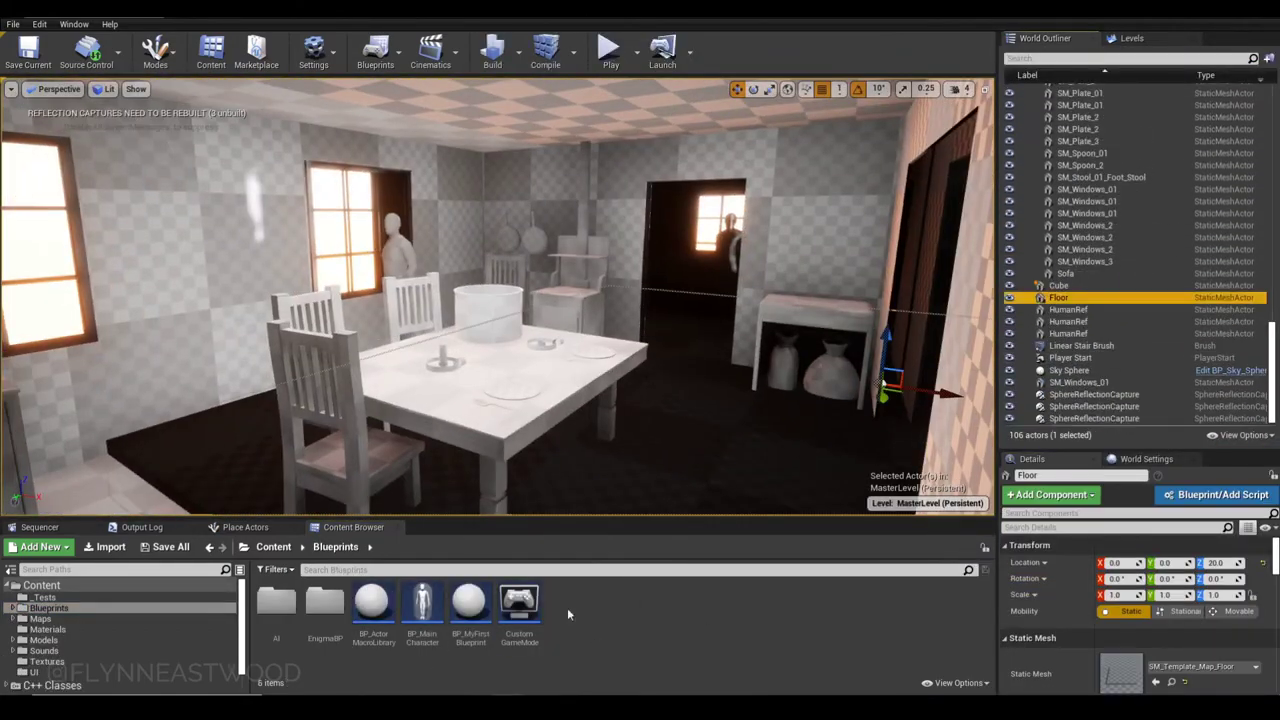
text(sky)
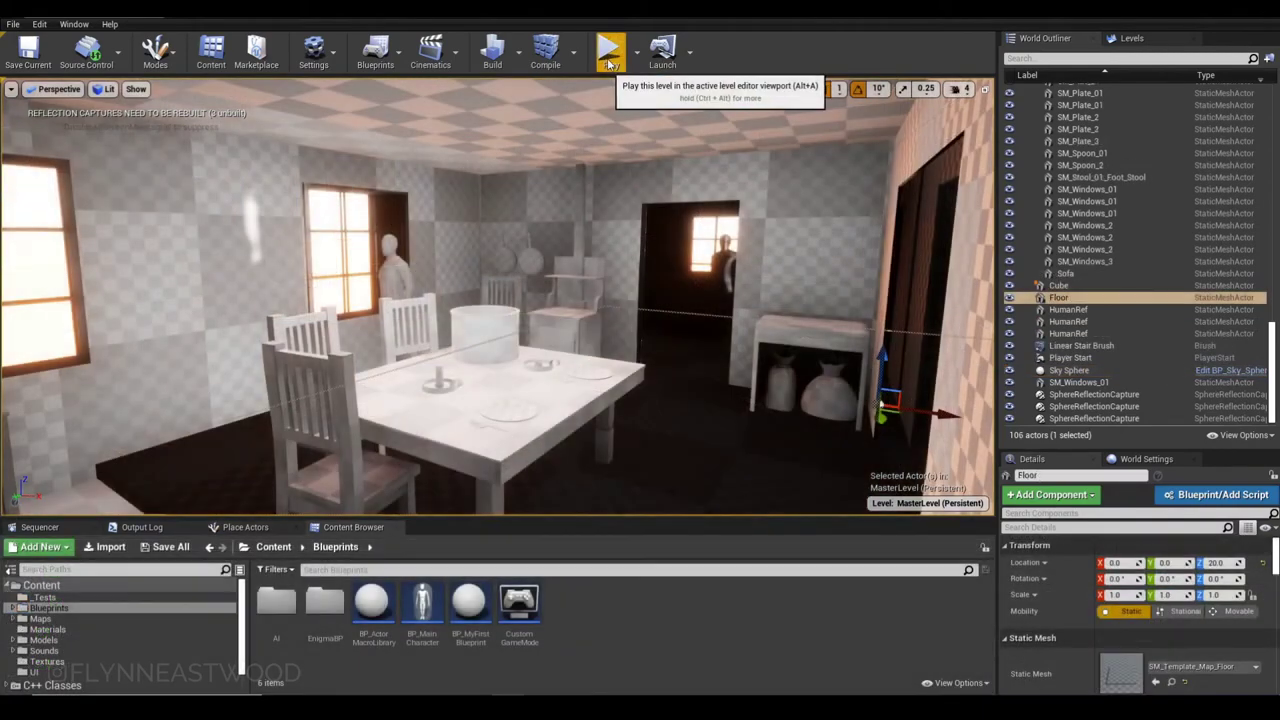
click(610, 52)
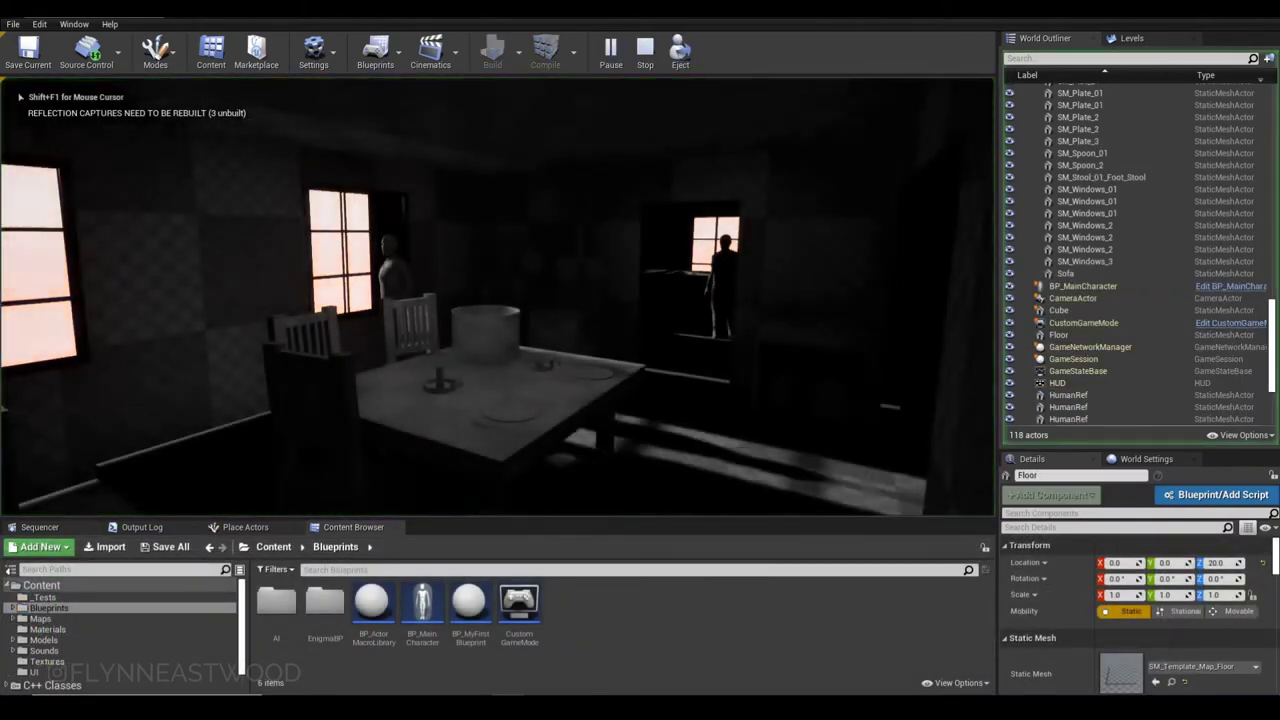
key(F8)
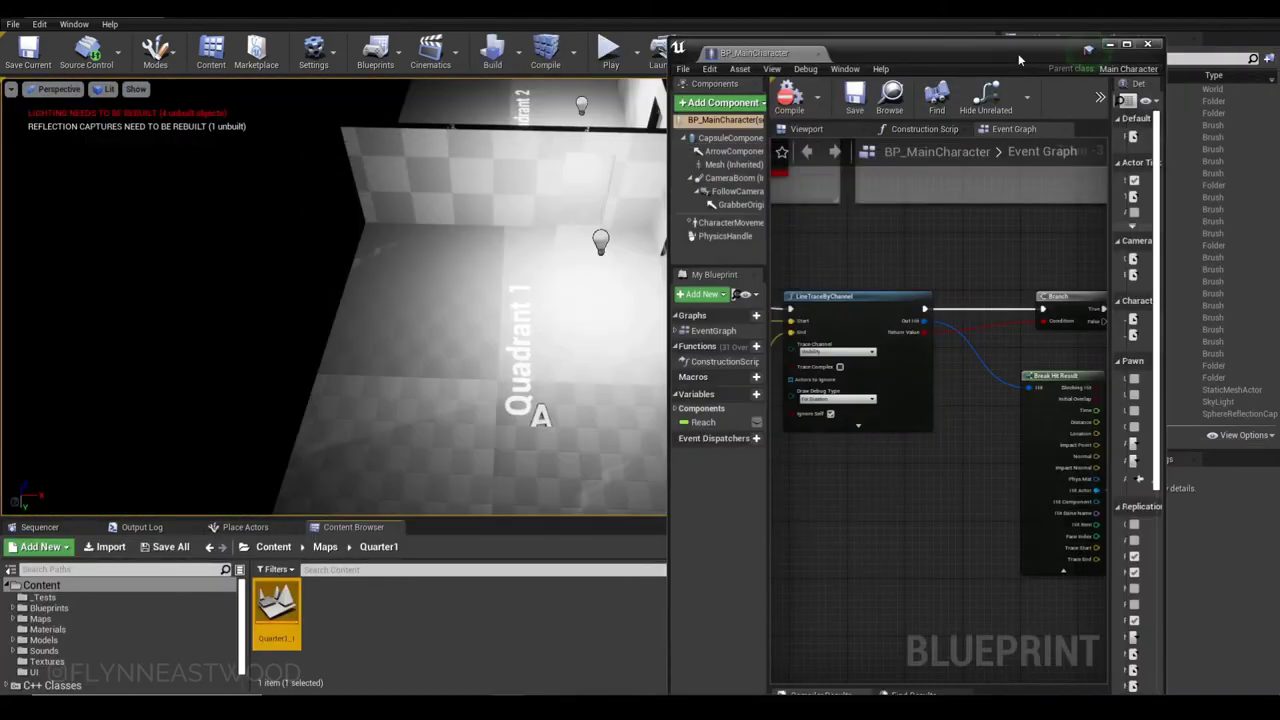
Maximise the BP_MainCharacter editor, select its Move Forward node, then select a kid room door cutout
double_click(1018, 53)
scroll(600, 360, down, 5)
scroll(600, 360, up, 6)
click(588, 337)
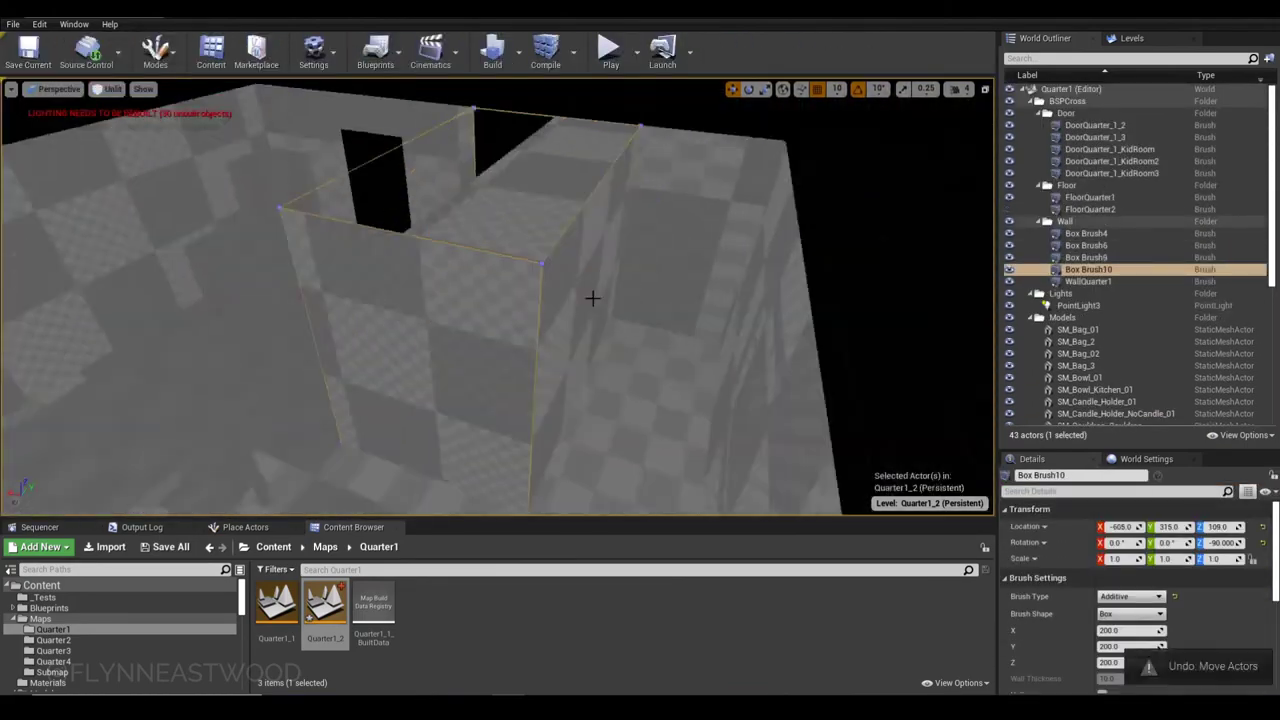
click(1100, 161)
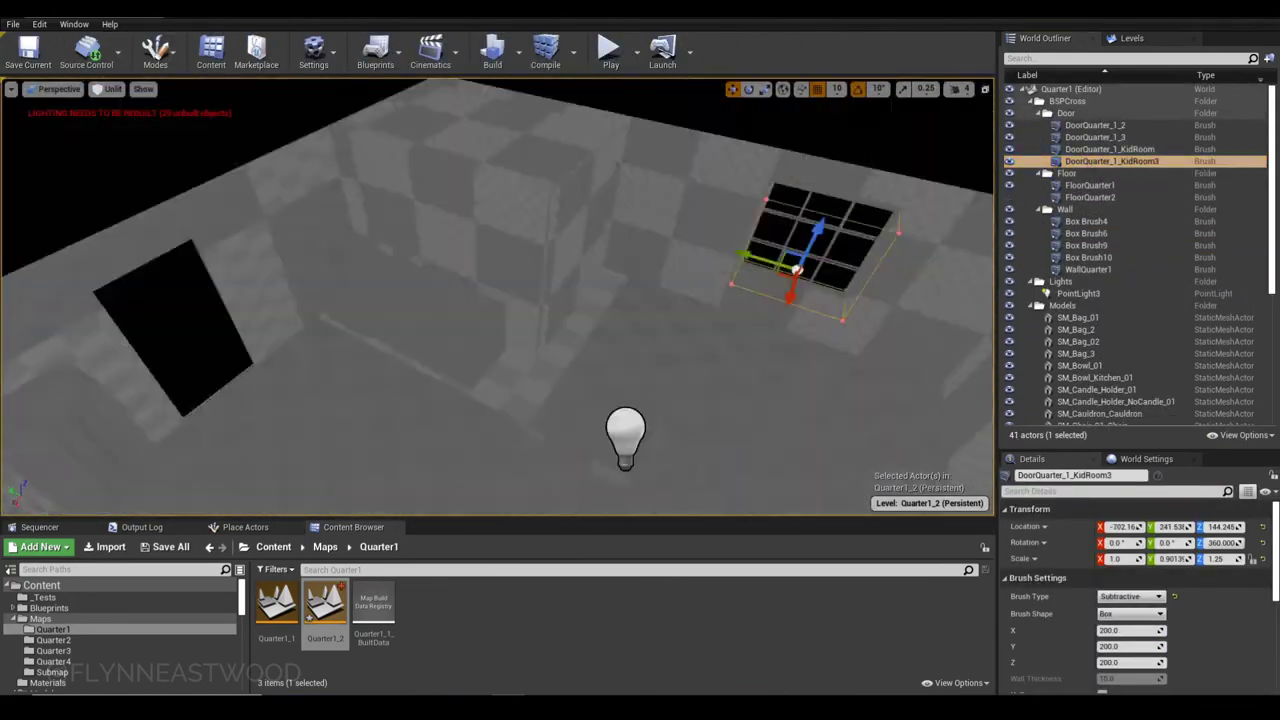